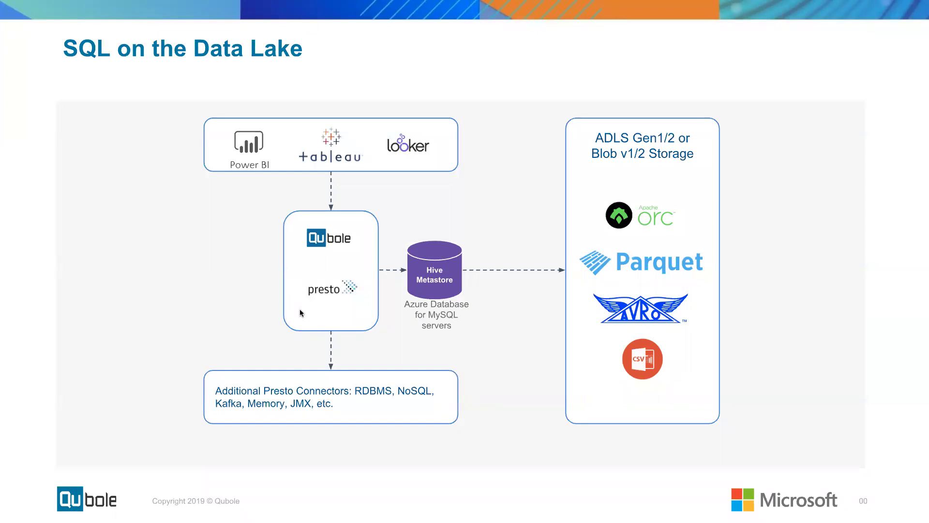
- Switch to Power BI Desktop and review the Presto_Azure DSN configuration in ODBC Data Sources (64-bit), leaving its settings untouched
key("ctrl+super+Right")
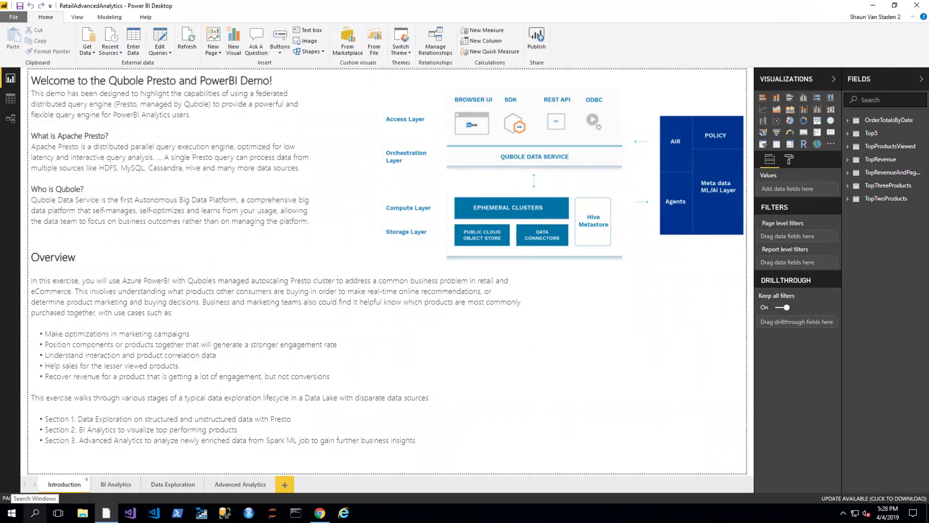
left_click(34, 513)
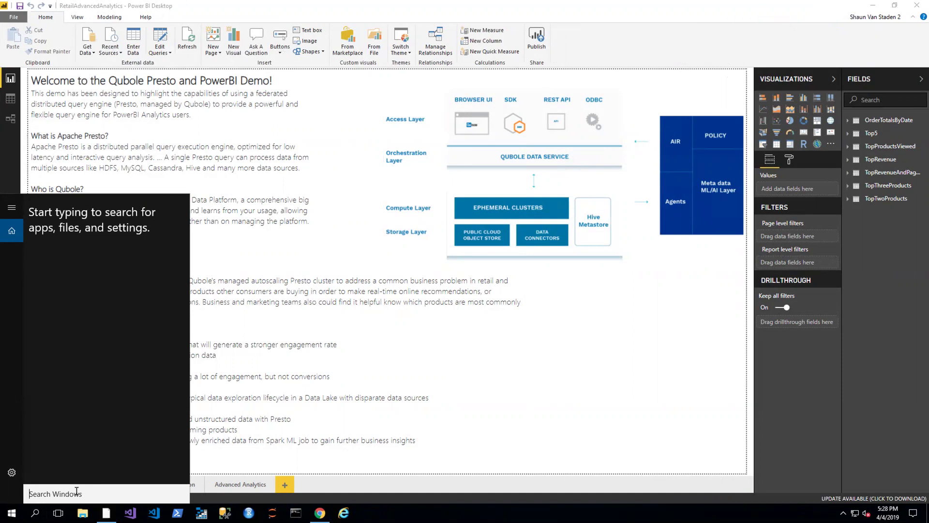
type("odbc")
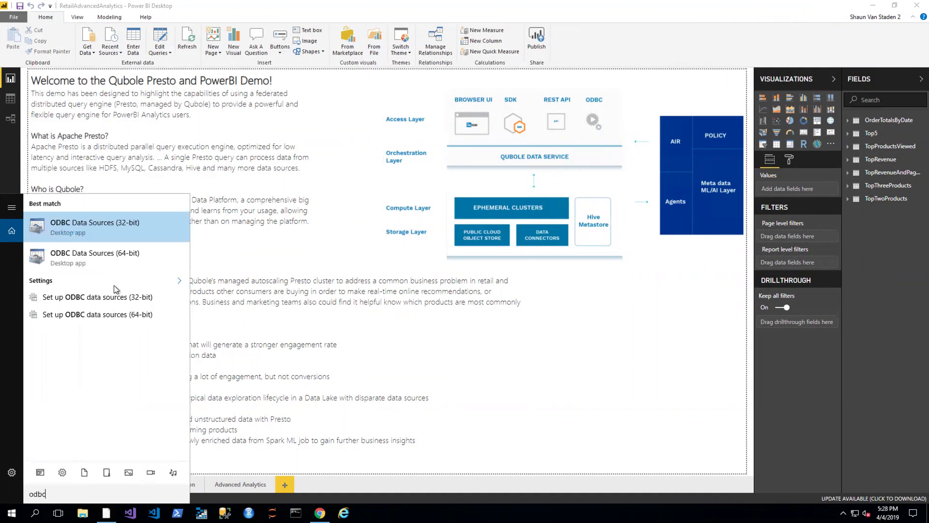
left_click(104, 257)
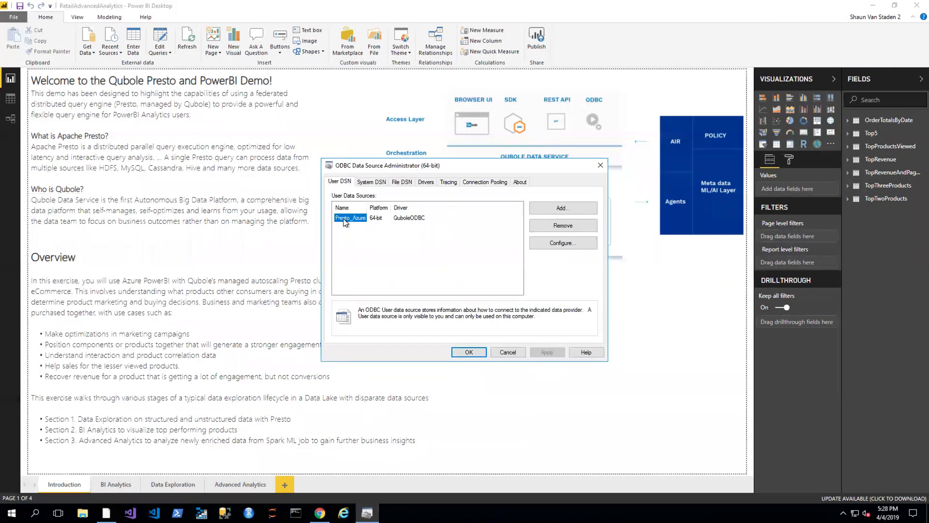
left_click(559, 242)
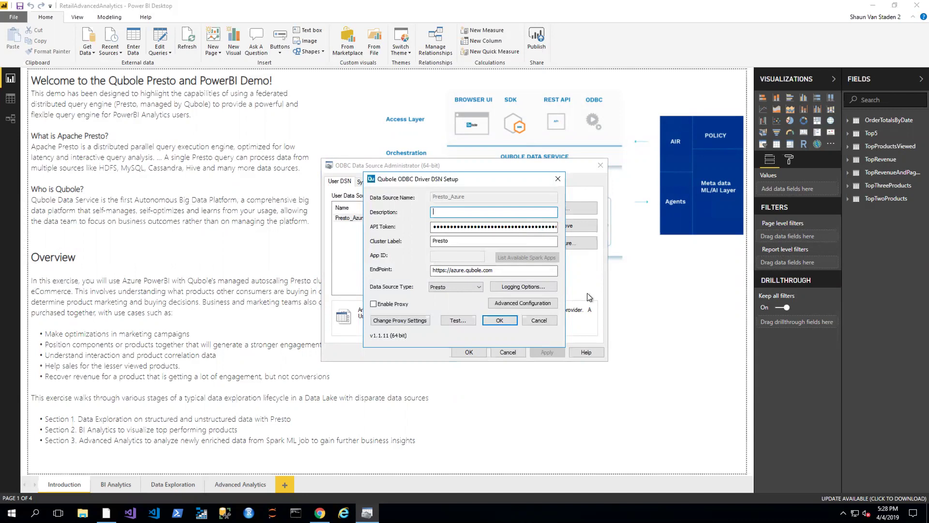
left_click(536, 319)
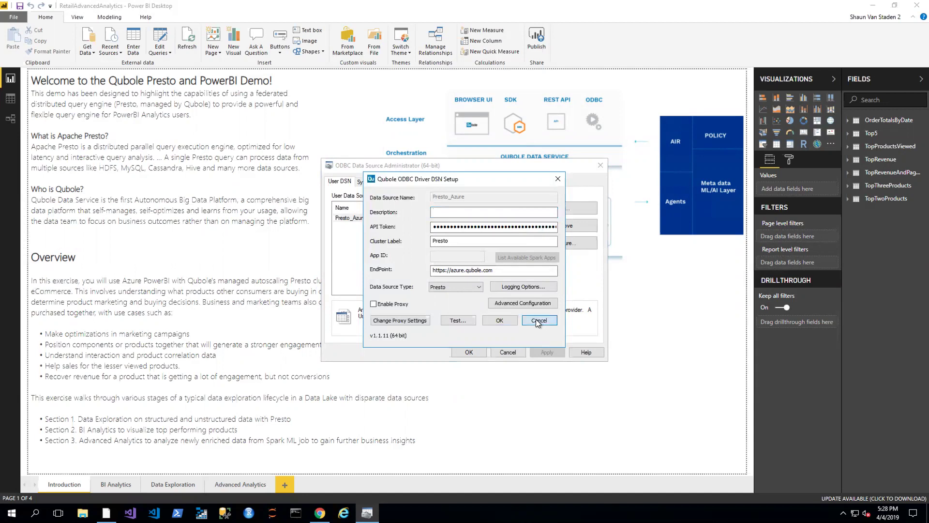
left_click(507, 352)
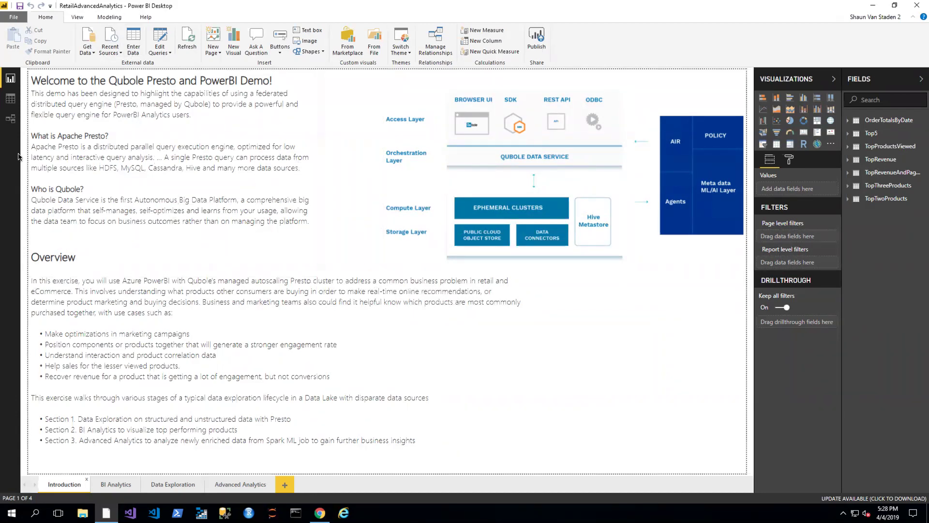
- Look through the Other category of Get Data connectors, comparing QubolePresto (Beta) and ODBC, and close the dialog without connecting
left_click(87, 38)
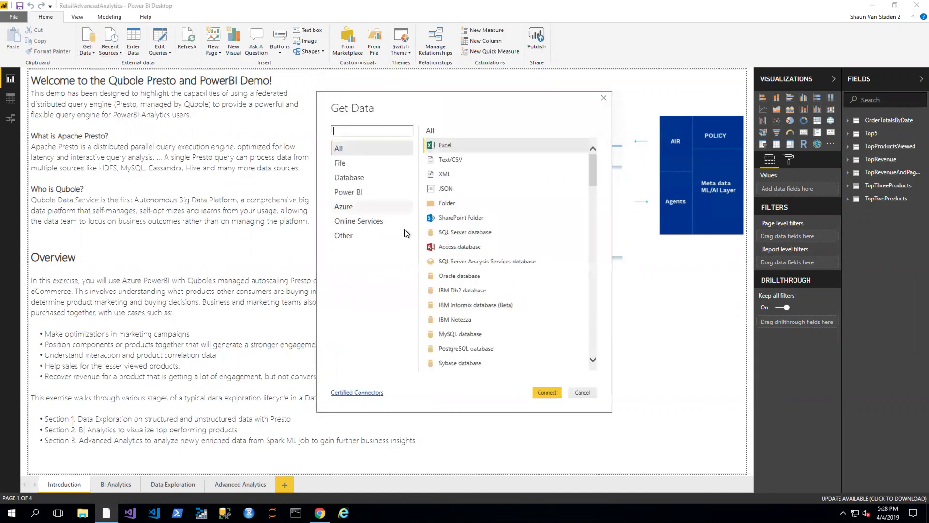
left_click(354, 234)
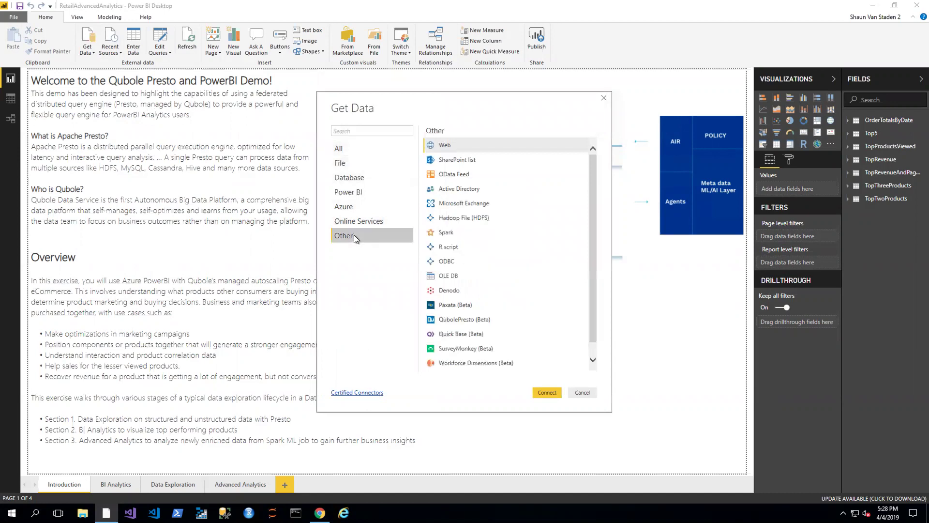
left_click(458, 320)
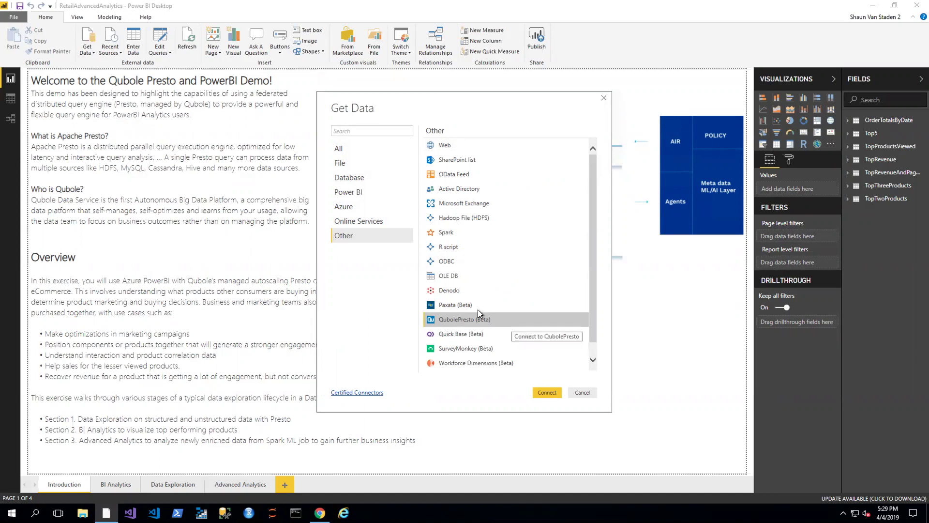
left_click(451, 262)
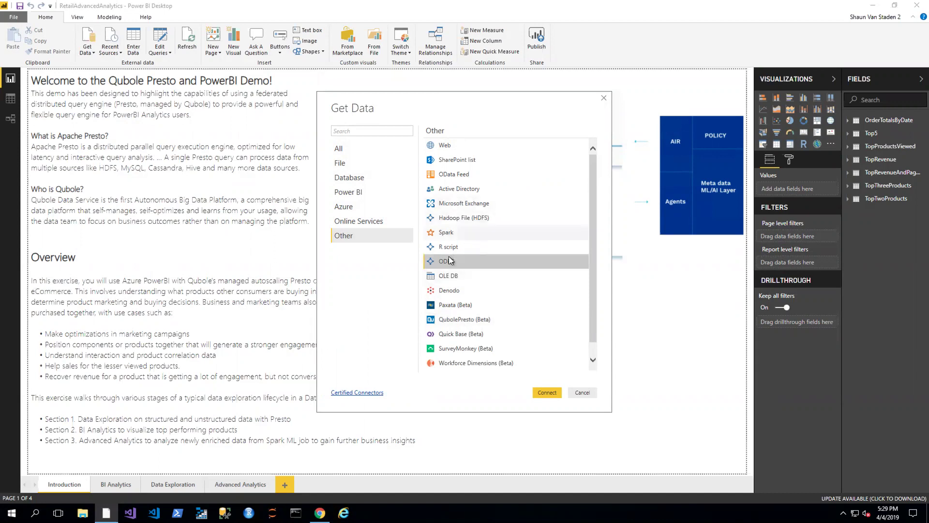
left_click(467, 320)
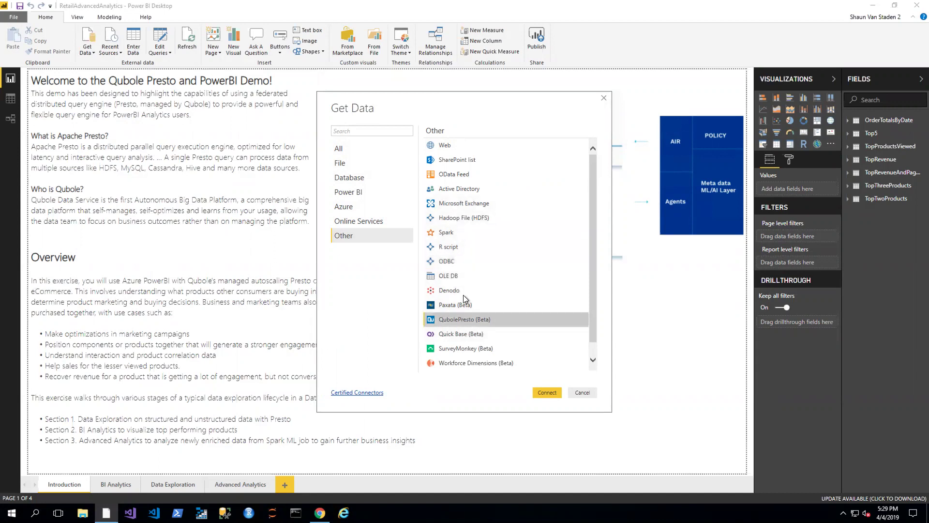
left_click(450, 264)
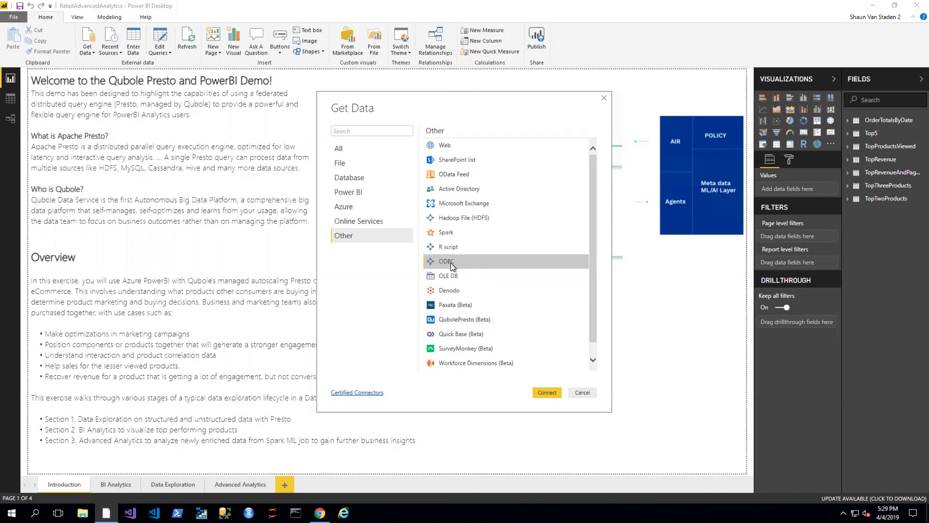
left_click(459, 319)
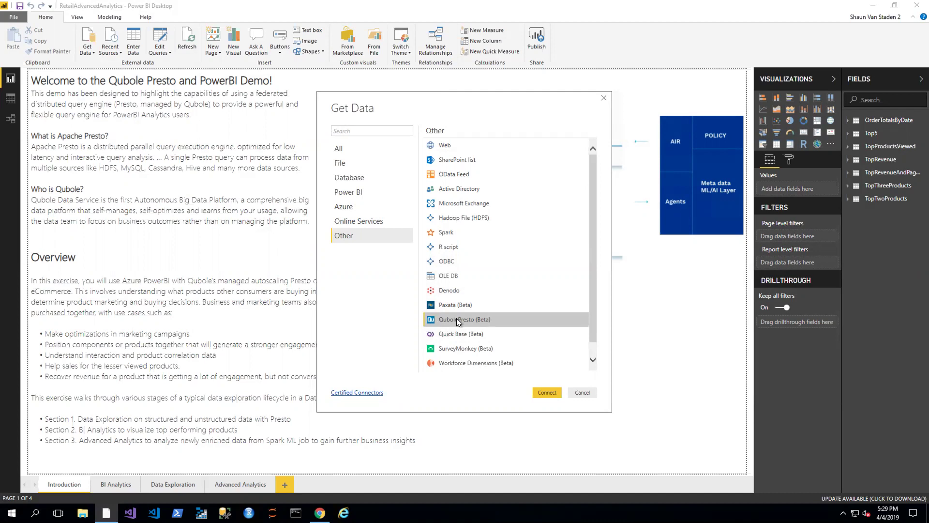
left_click(446, 265)
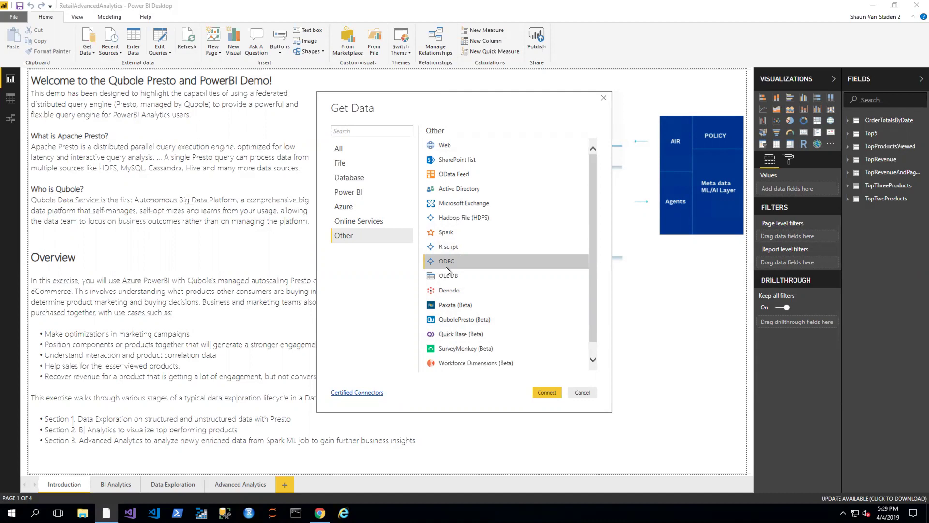
left_click(604, 101)
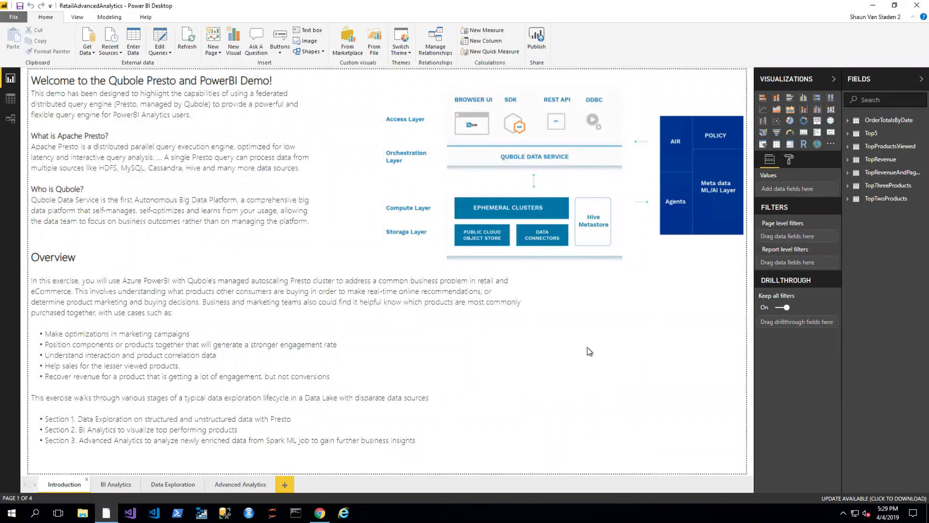
- Review the BI Analytics, Data Exploration and Advanced Analytics report pages, and return to Data Exploration
left_click(117, 483)
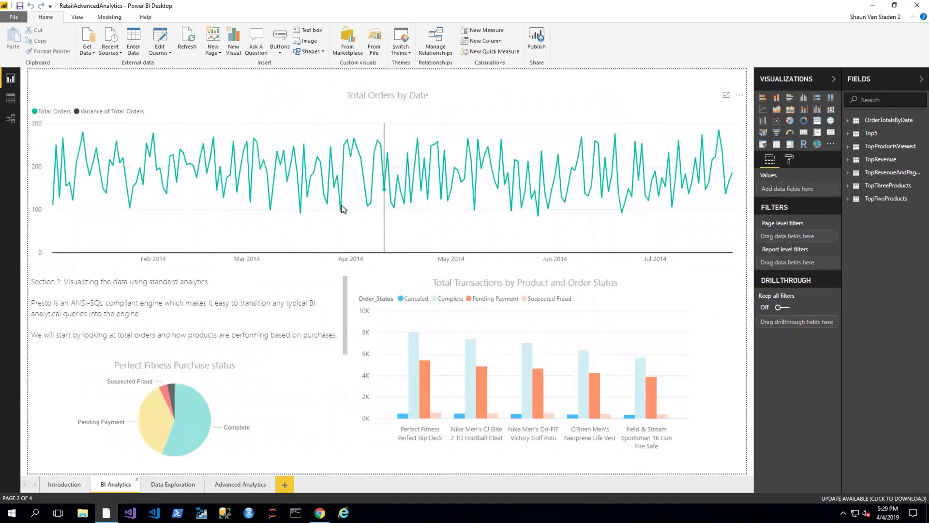
mouse_move(341, 205)
left_click(171, 484)
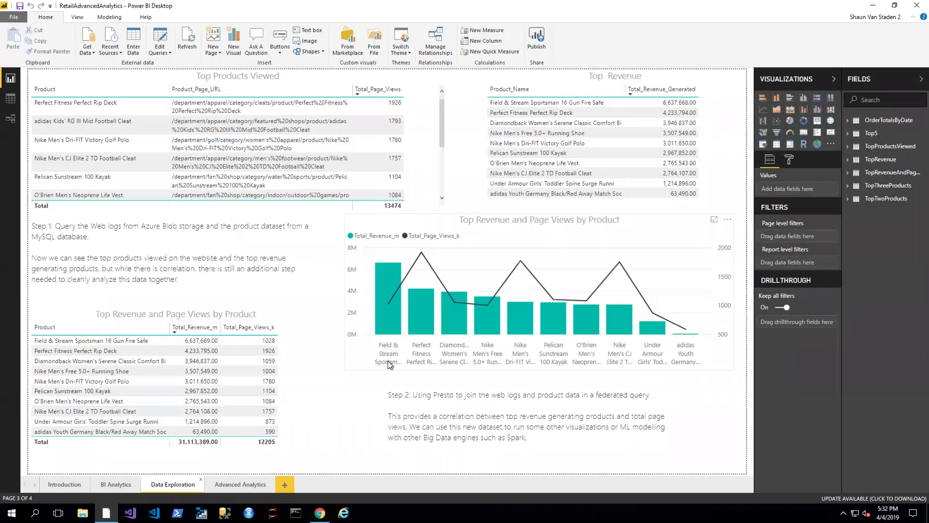
mouse_move(388, 301)
left_click(230, 481)
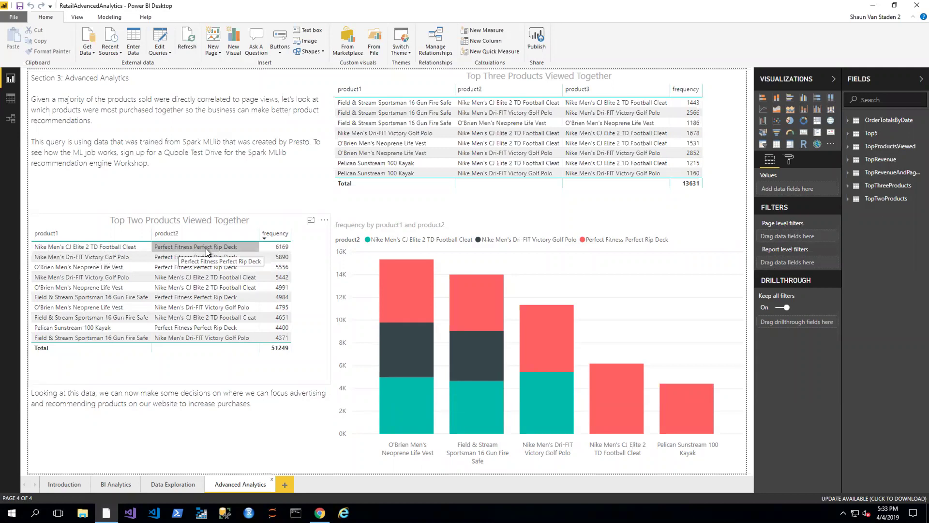
left_click(177, 483)
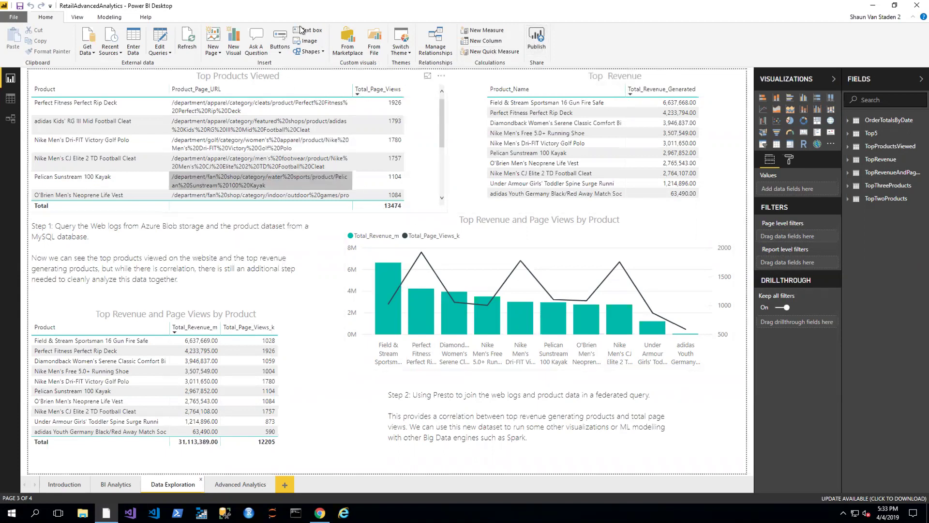
left_click(186, 42)
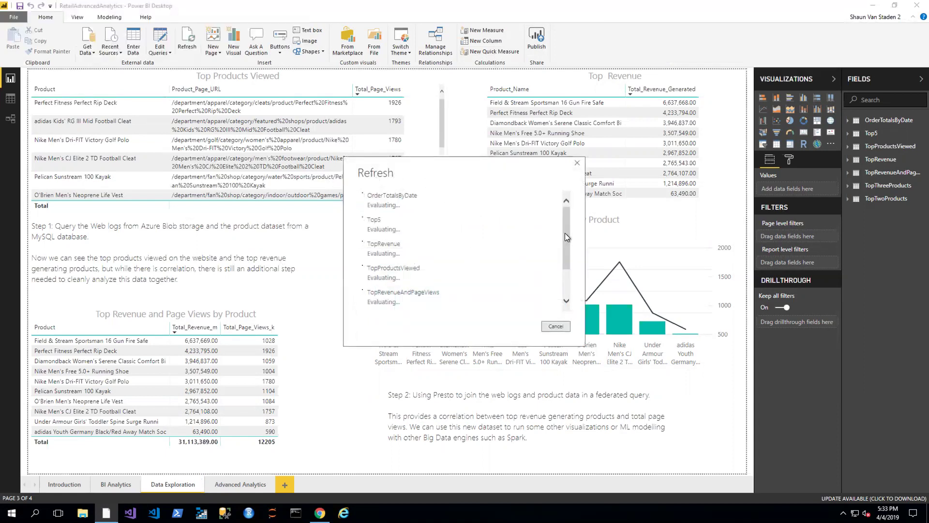
mouse_move(565, 240)
left_mouse_down()
mouse_move(566, 281)
mouse_move(569, 225)
left_mouse_up()
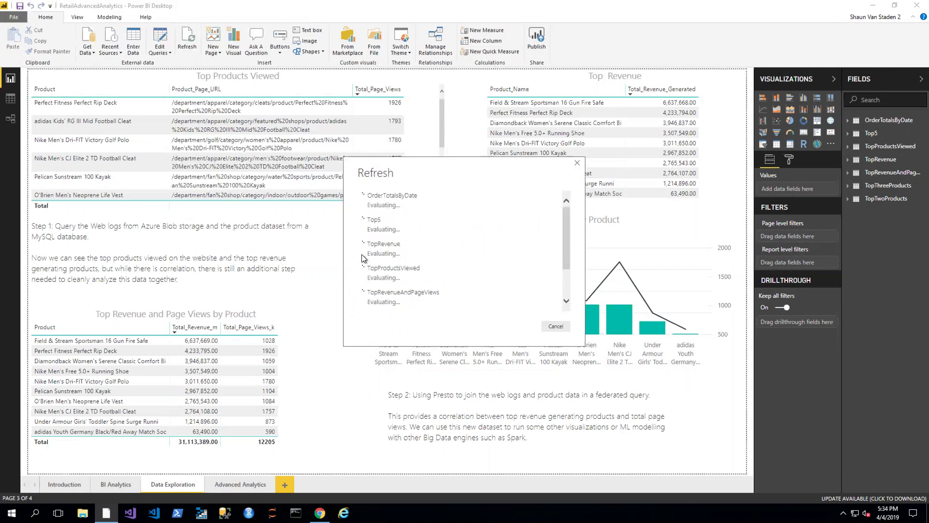
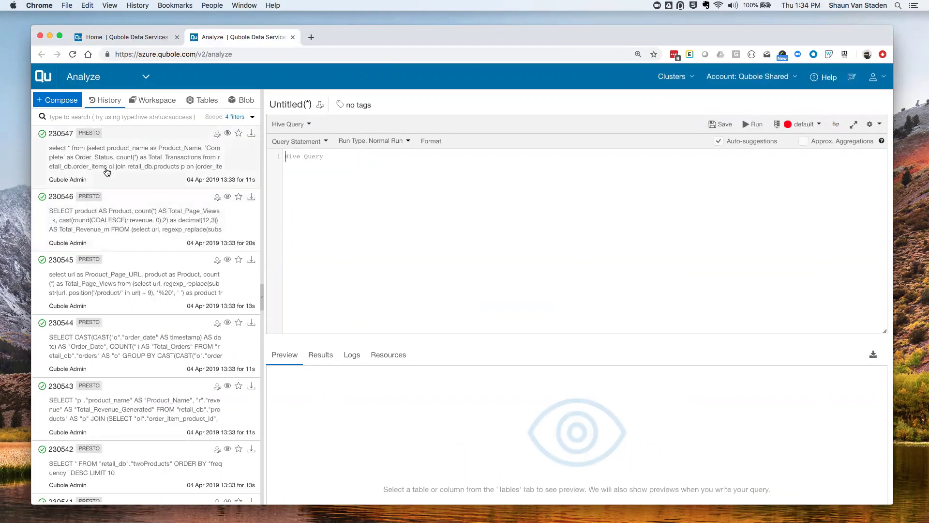
scroll(148, 237, "down", 2)
scroll(148, 236, "down", 10)
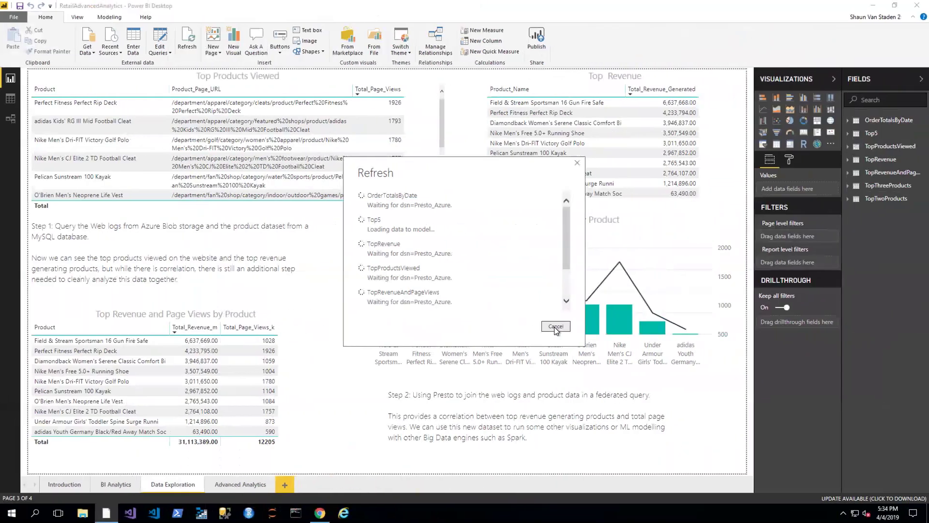
left_click(554, 327)
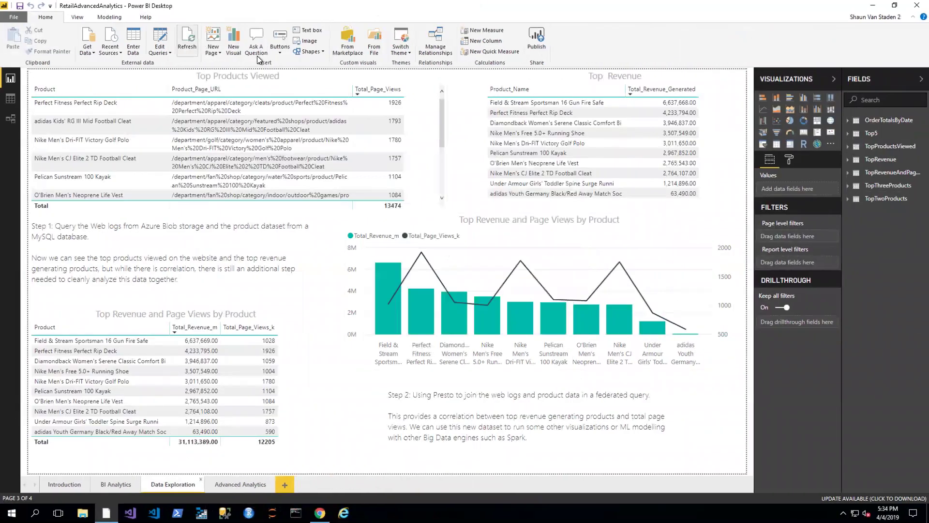
- Refresh the report's data, and in Chrome open the page-views query and the combined revenue and page-views query from Qubole's reloaded history
left_click(186, 41)
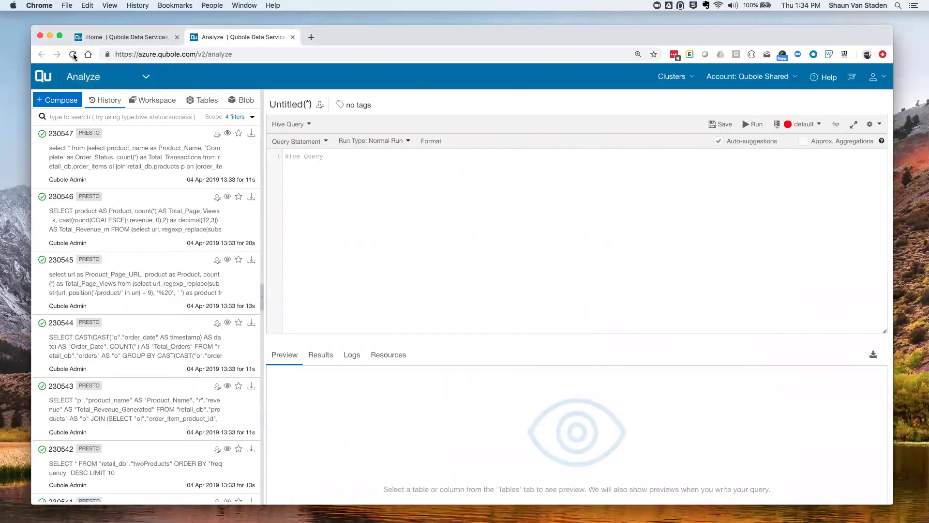
left_click(73, 54)
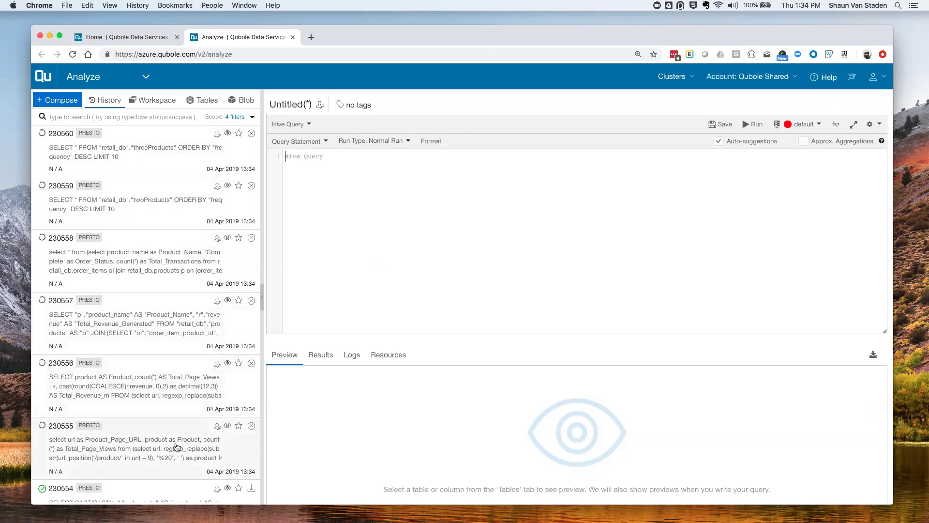
left_click(131, 446)
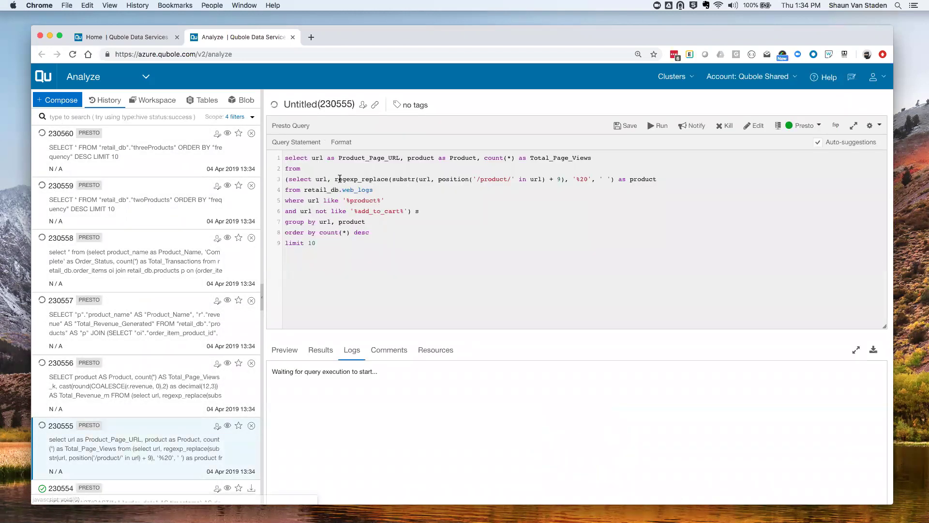
left_click(187, 382)
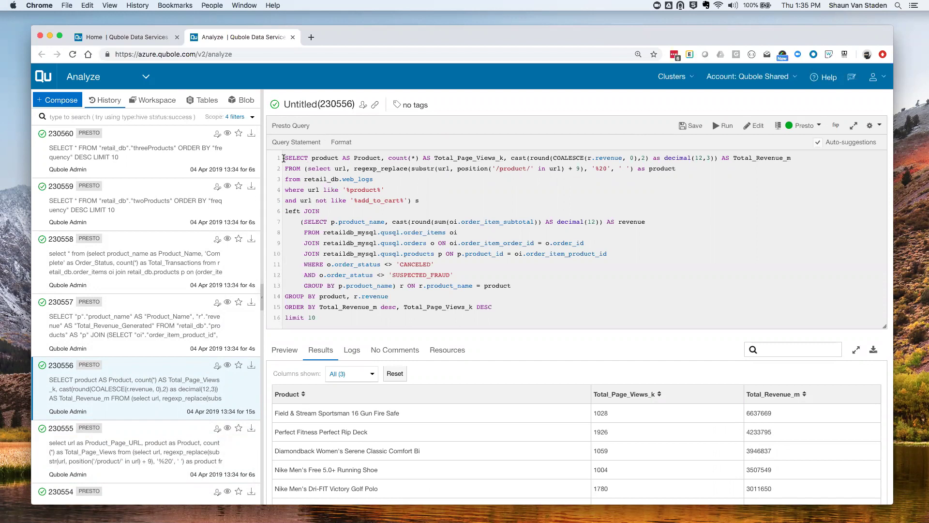
- Examine the federated query's SQL, highlighting the retail_db.web_logs source and the retaildb_mysql subquery it is joined with
left_click_drag(285, 157, 418, 217)
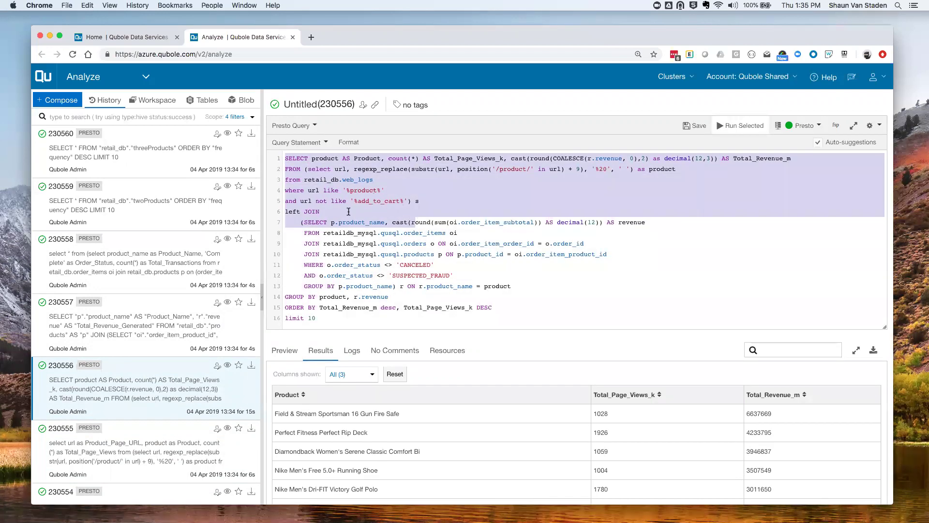
left_click(322, 211)
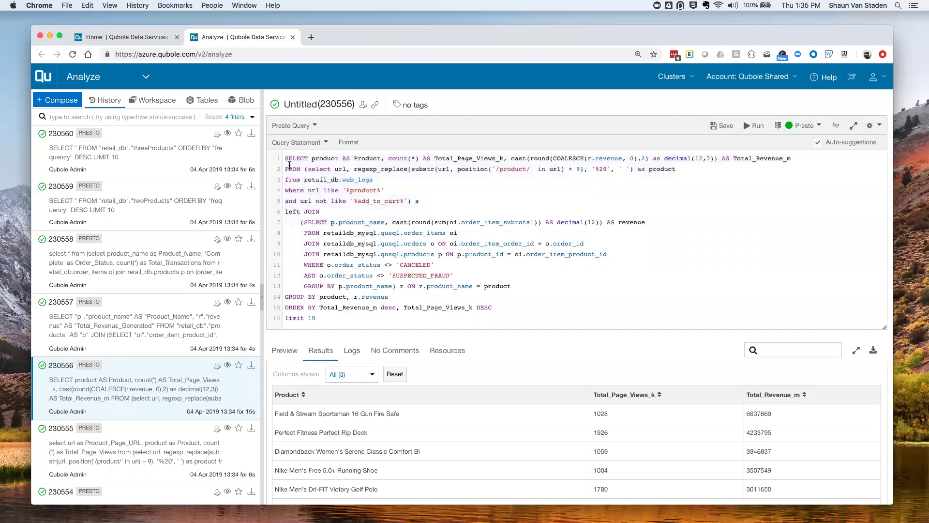
left_click_drag(286, 158, 442, 313)
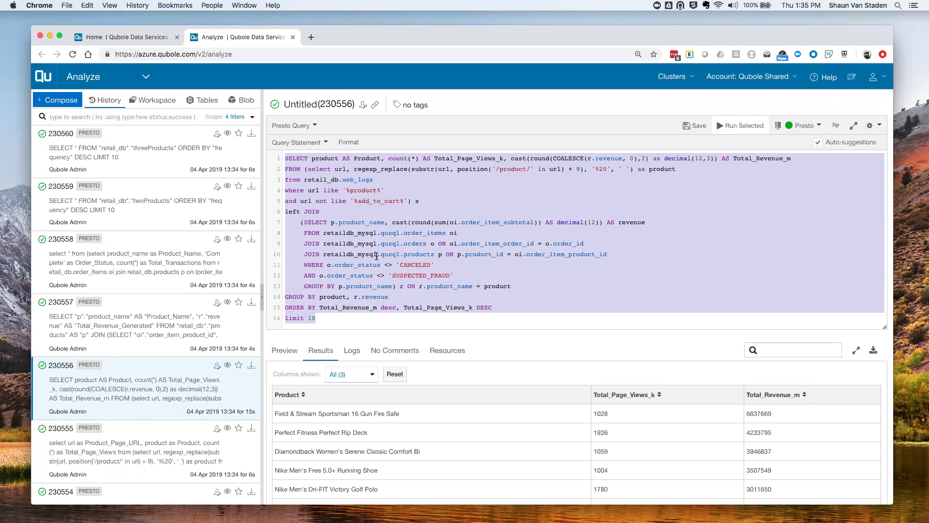
left_click(307, 180)
left_click_drag(305, 179, 373, 180)
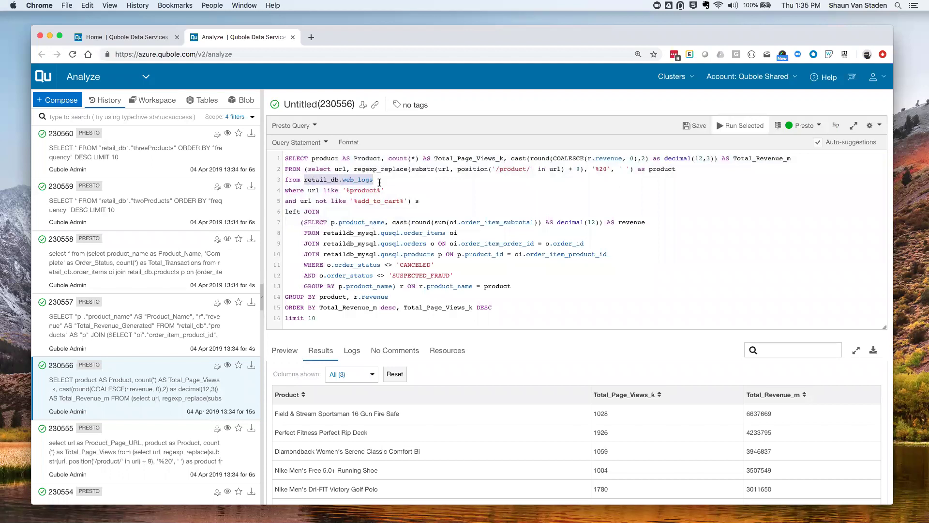
left_click(359, 179)
double_click(360, 179)
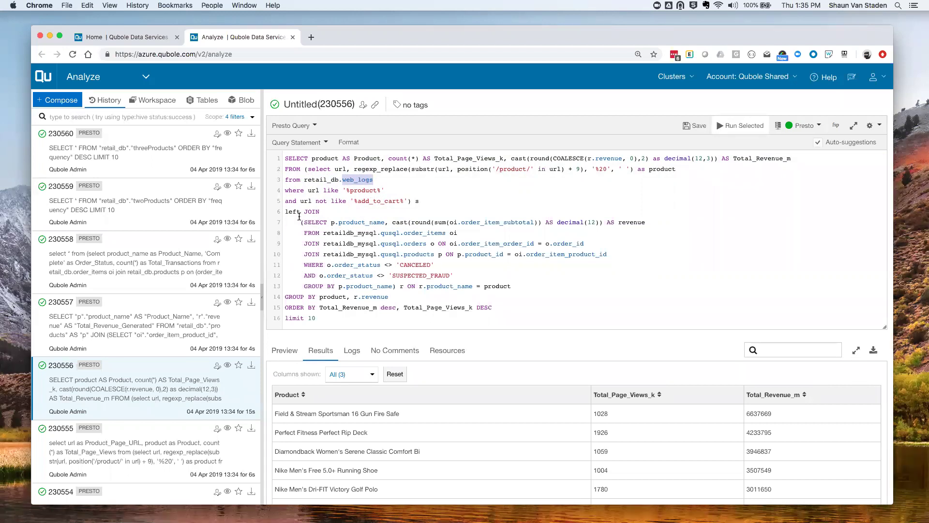
left_click_drag(305, 221, 313, 241)
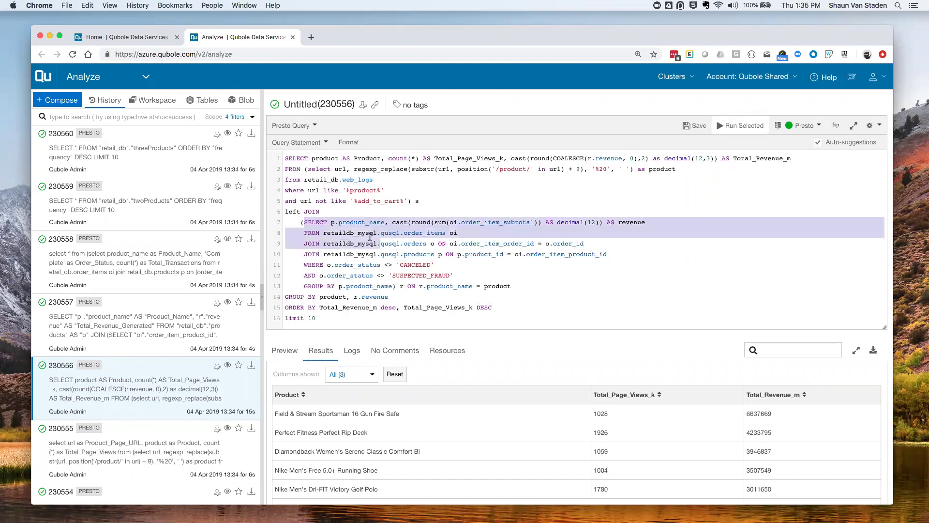
double_click(371, 233)
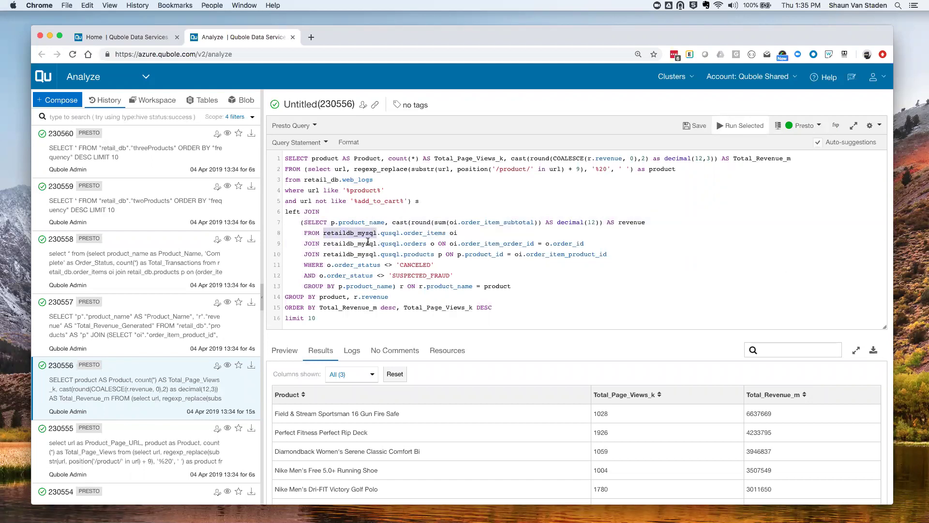